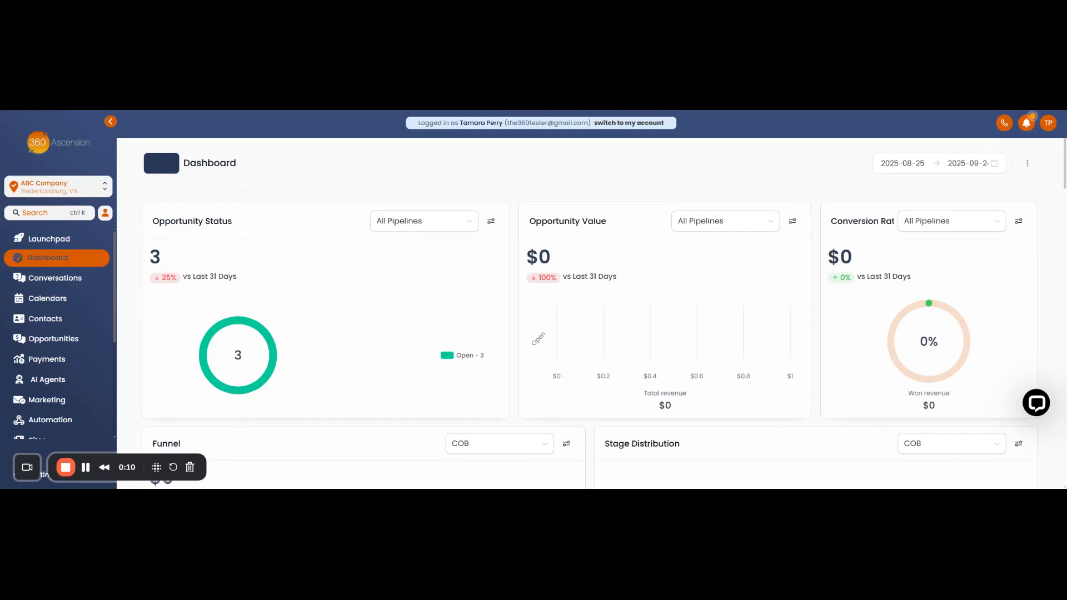
Open the Credentials page in Memberships and view the list of existing templates.
{"action": "left_click_drag", "start_coordinate": [115, 247], "coordinate": [113, 325]}
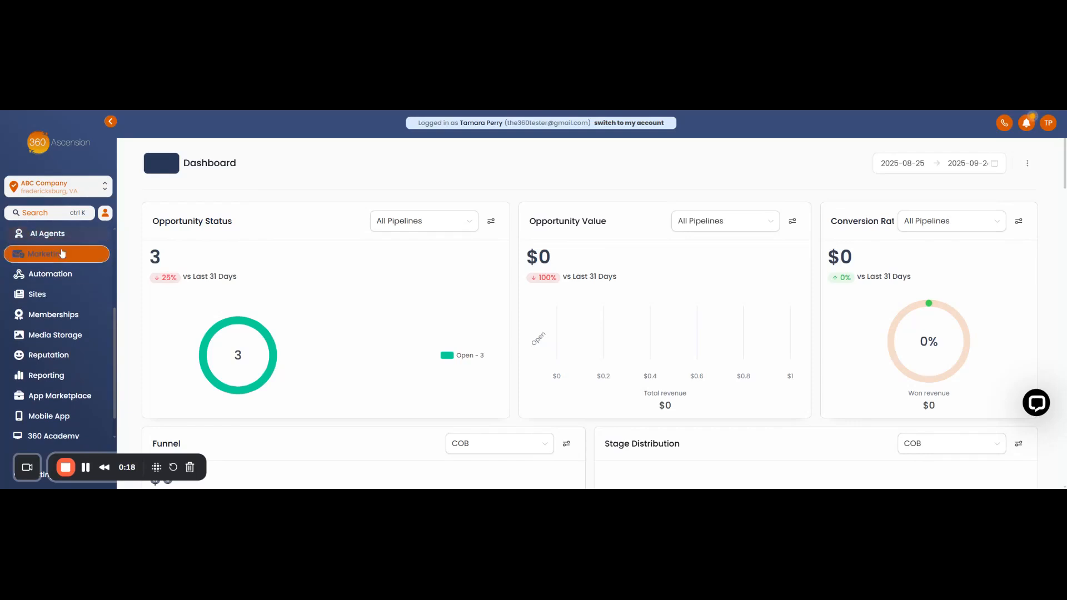
{"action": "left_click", "coordinate": [43, 315]}
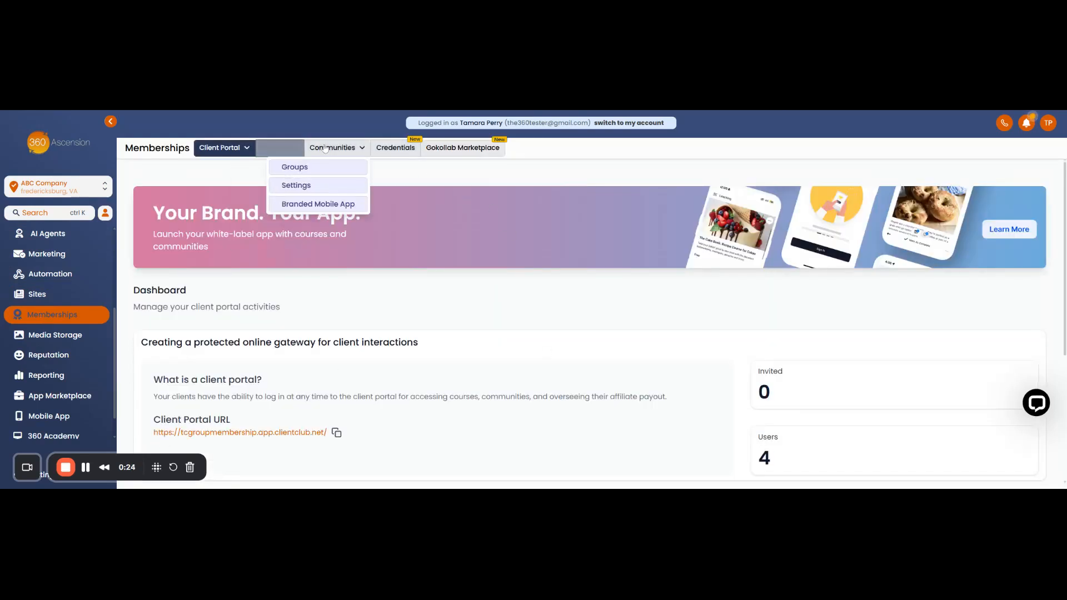
{"action": "left_click", "coordinate": [395, 149]}
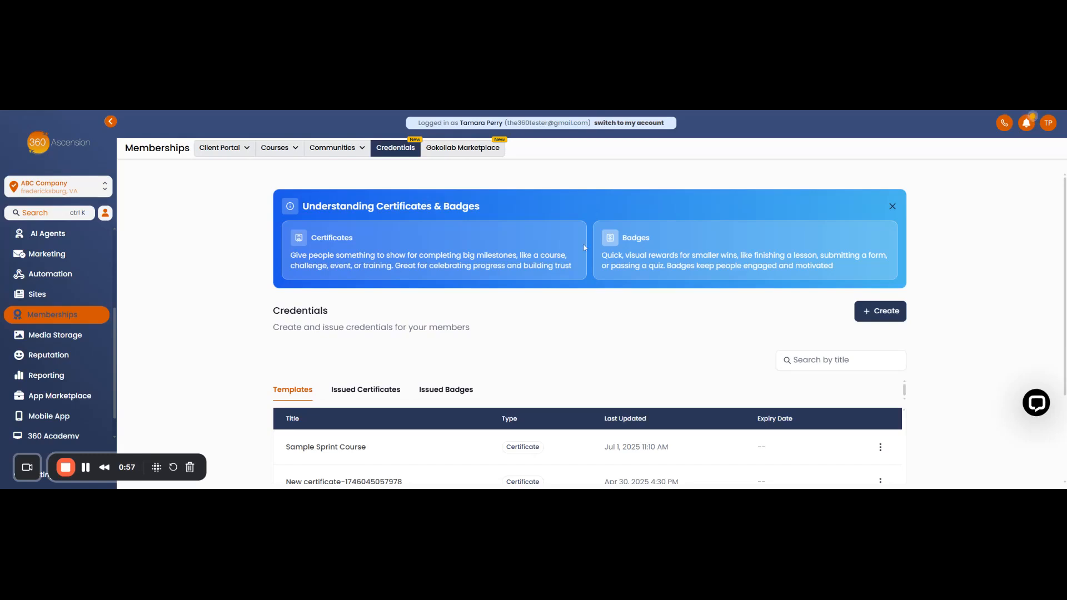
{"action": "scroll", "coordinate": [518, 312], "scroll_direction": "down", "scroll_amount": 1}
{"action": "scroll", "coordinate": [518, 313], "scroll_direction": "down", "scroll_amount": 1}
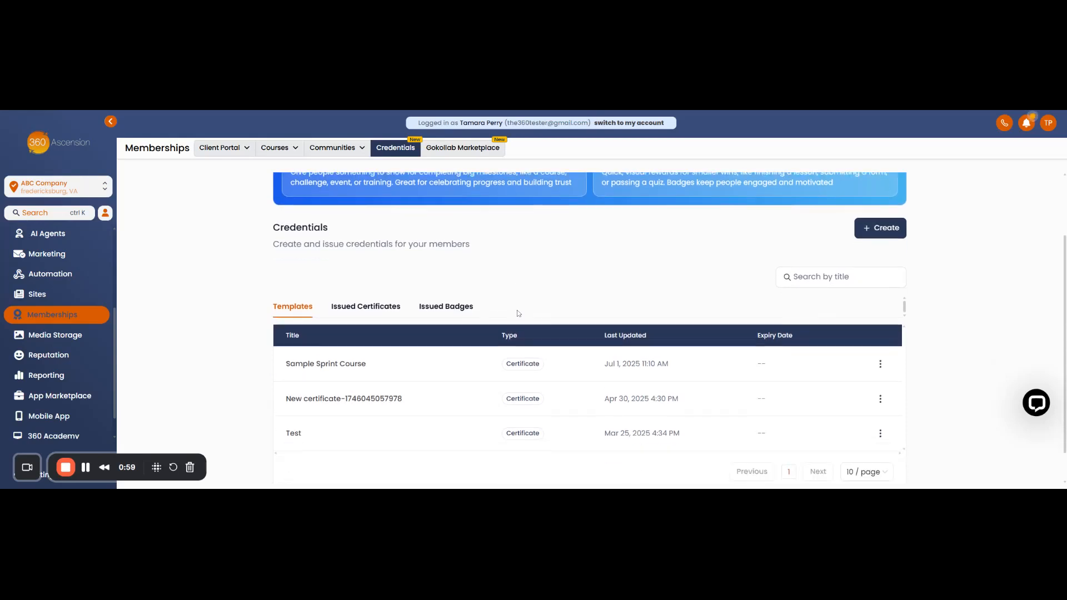
{"action": "scroll", "coordinate": [369, 295], "scroll_direction": "down", "scroll_amount": 1}
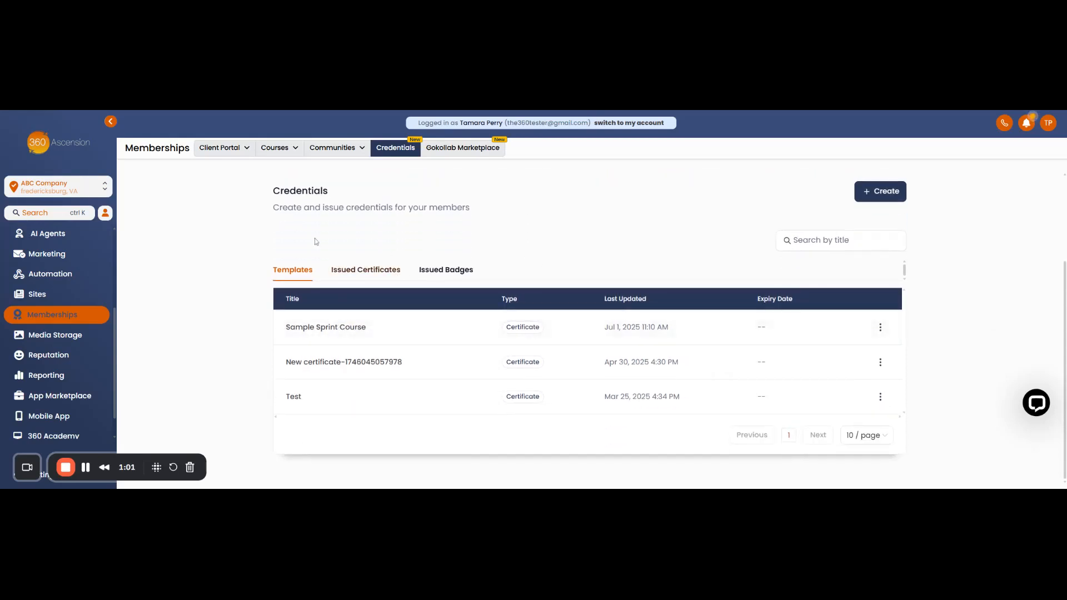
Review the issued certificates and issued badges lists, including the date range filter, and return to the templates list.
{"action": "left_click", "coordinate": [365, 269]}
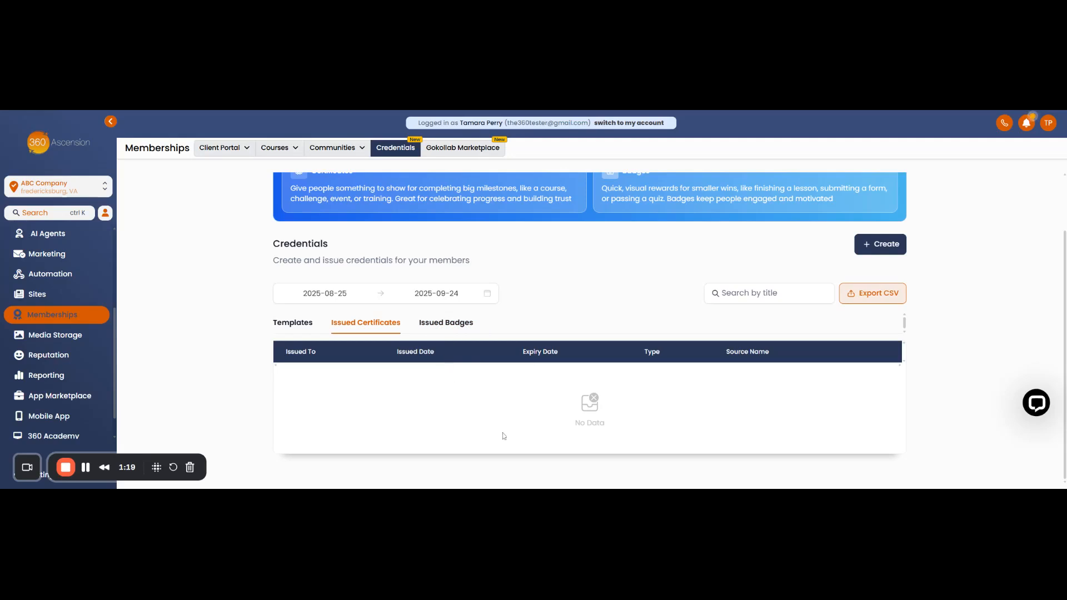
{"action": "left_click", "coordinate": [447, 328]}
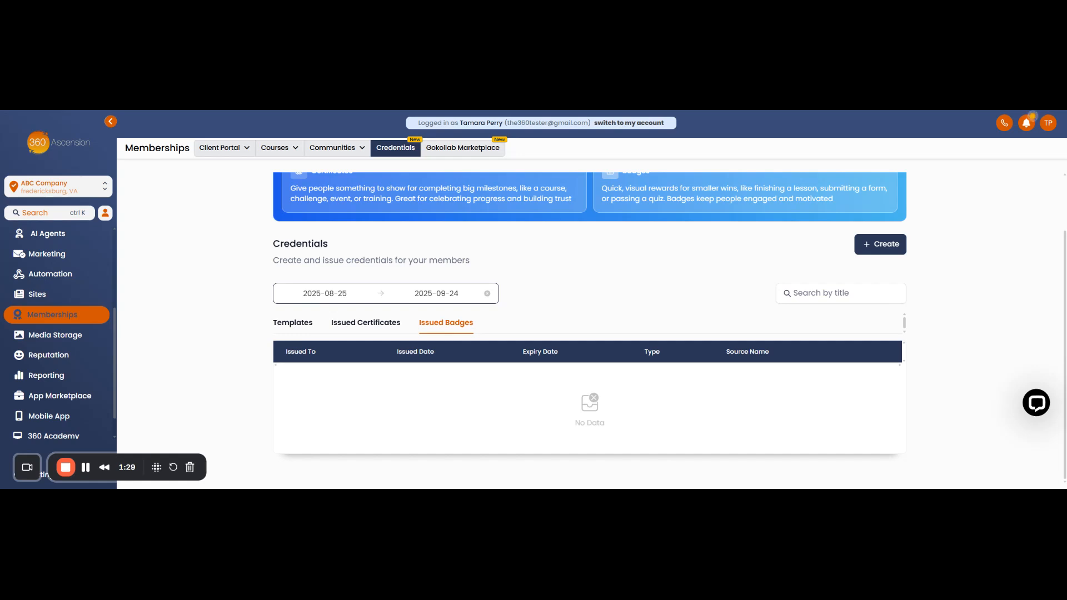
{"action": "left_click", "coordinate": [330, 293]}
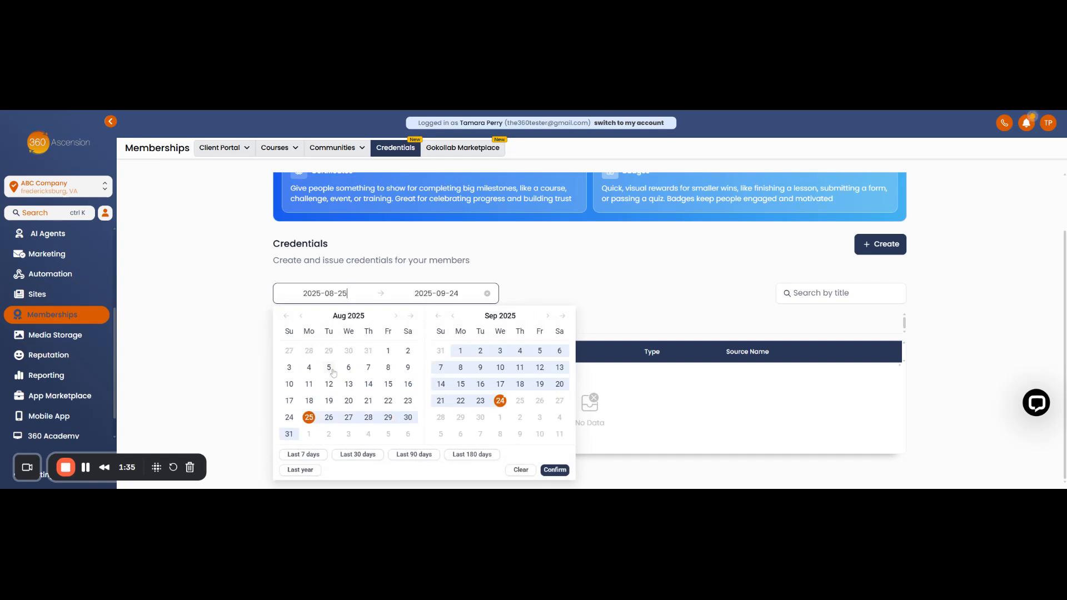
{"action": "left_click", "coordinate": [559, 265]}
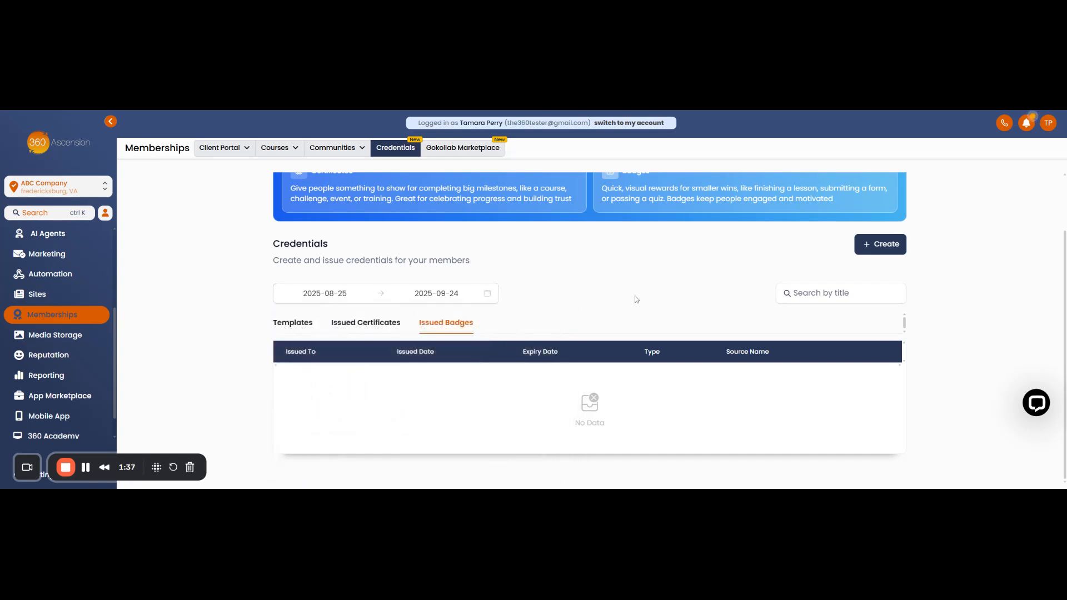
{"action": "left_click", "coordinate": [373, 324]}
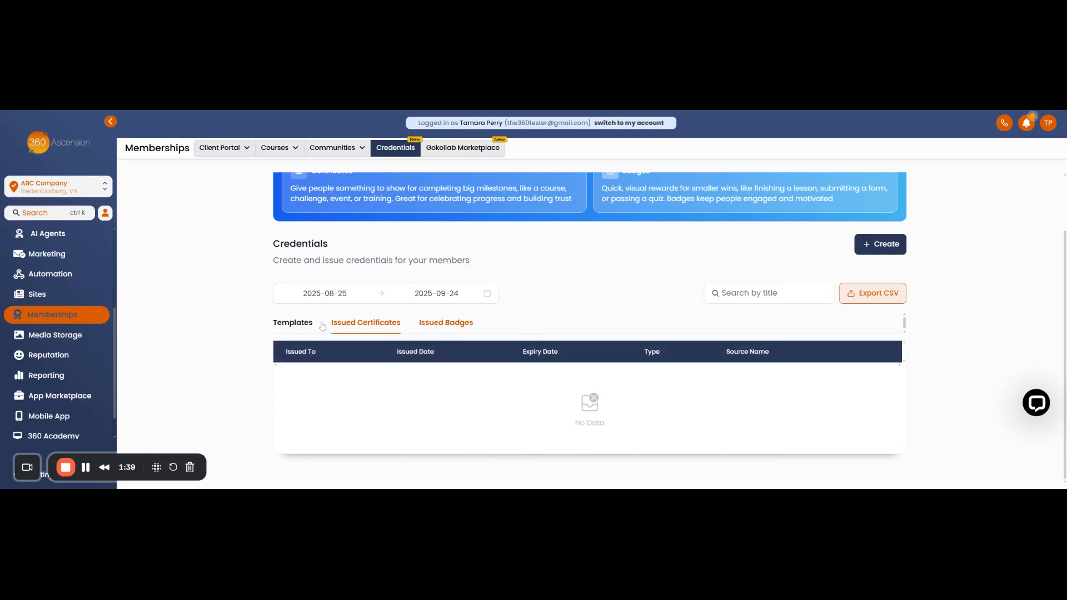
{"action": "left_click", "coordinate": [289, 327]}
{"action": "scroll", "coordinate": [453, 375], "scroll_direction": "down", "scroll_amount": 1}
{"action": "scroll", "coordinate": [455, 367], "scroll_direction": "up", "scroll_amount": 2}
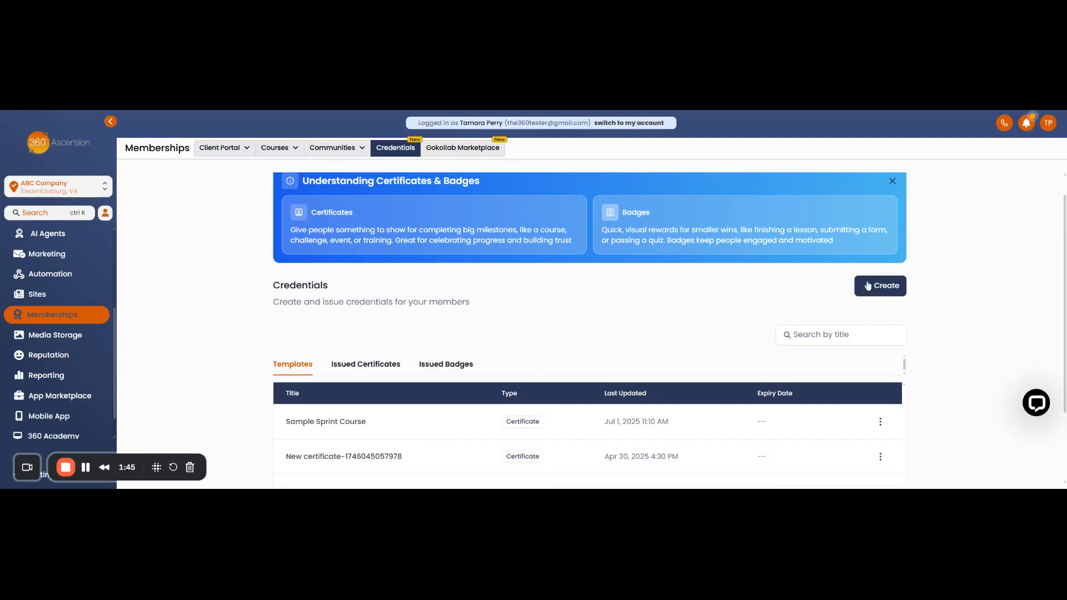
Create a new certificate from the prebuilt light blue template with the round number 1 badge.
{"action": "left_click", "coordinate": [867, 287]}
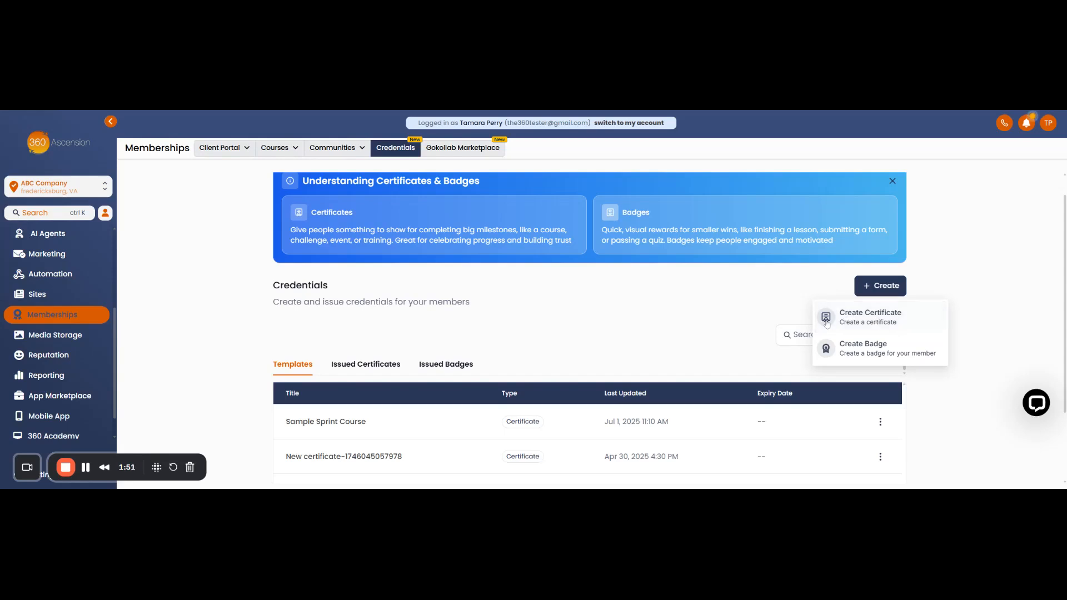
{"action": "left_click", "coordinate": [854, 318]}
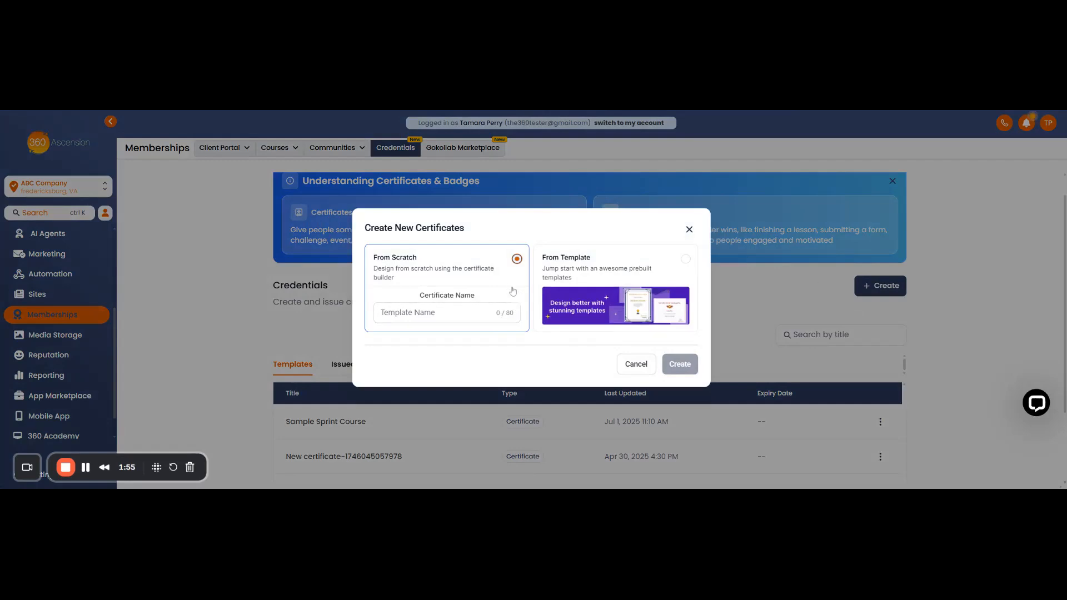
{"action": "left_click", "coordinate": [439, 312]}
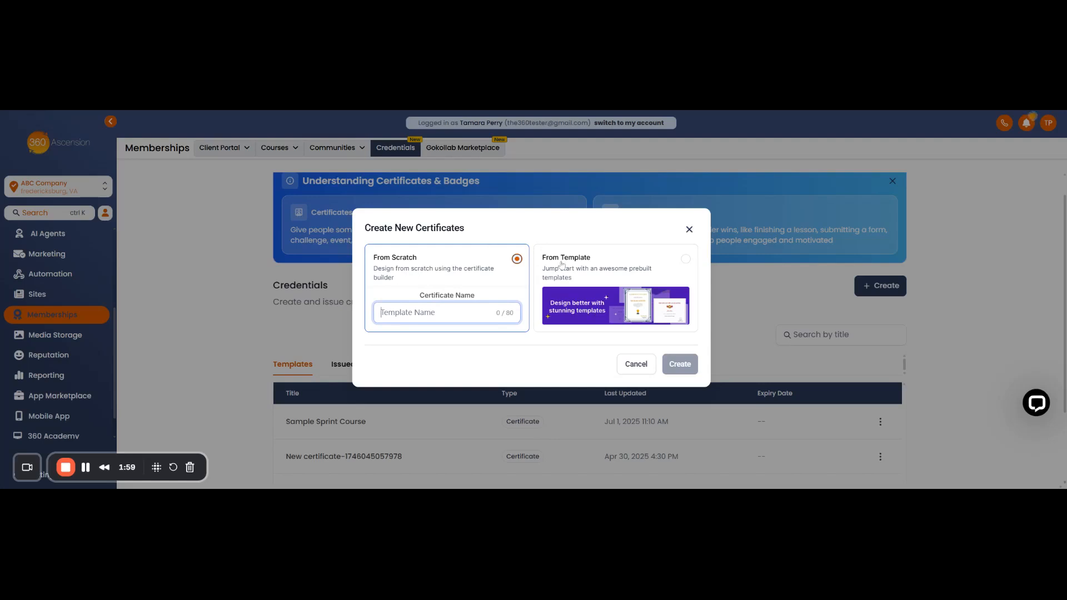
{"action": "left_click", "coordinate": [686, 260]}
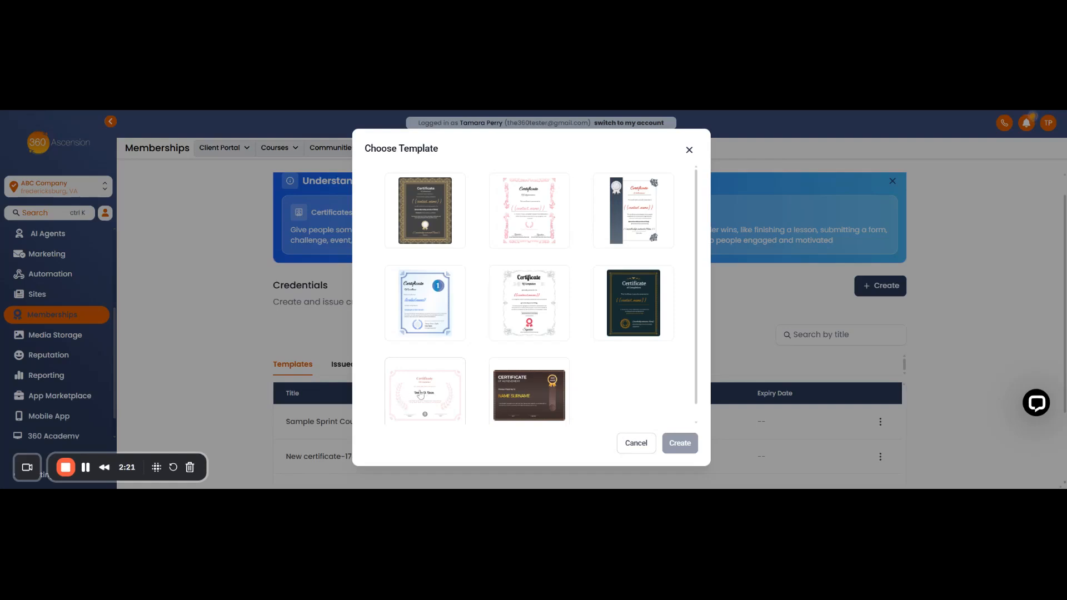
{"action": "left_click", "coordinate": [423, 315]}
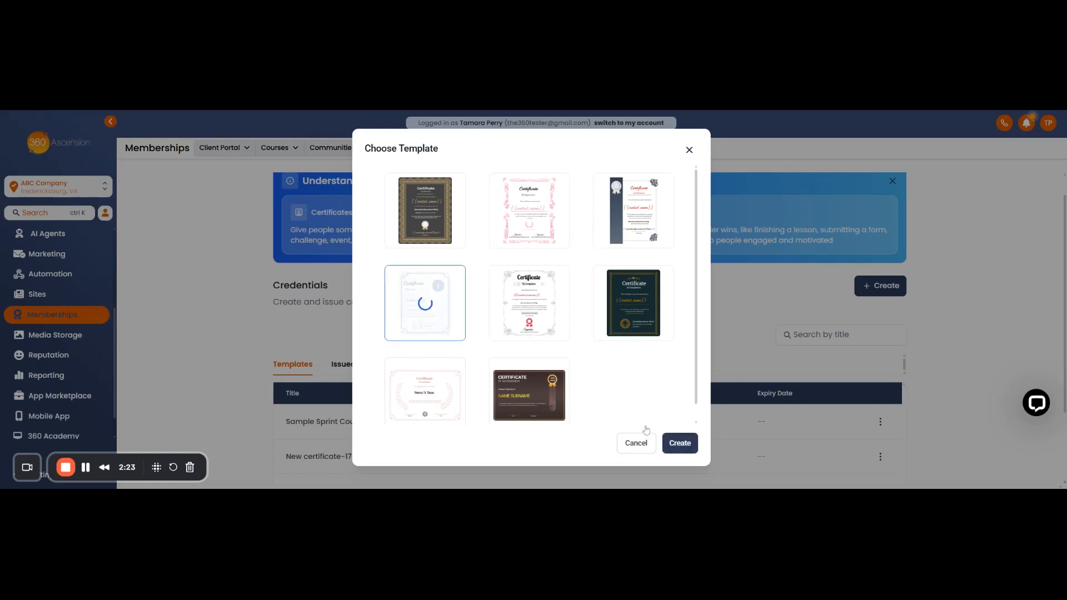
{"action": "left_click", "coordinate": [682, 443]}
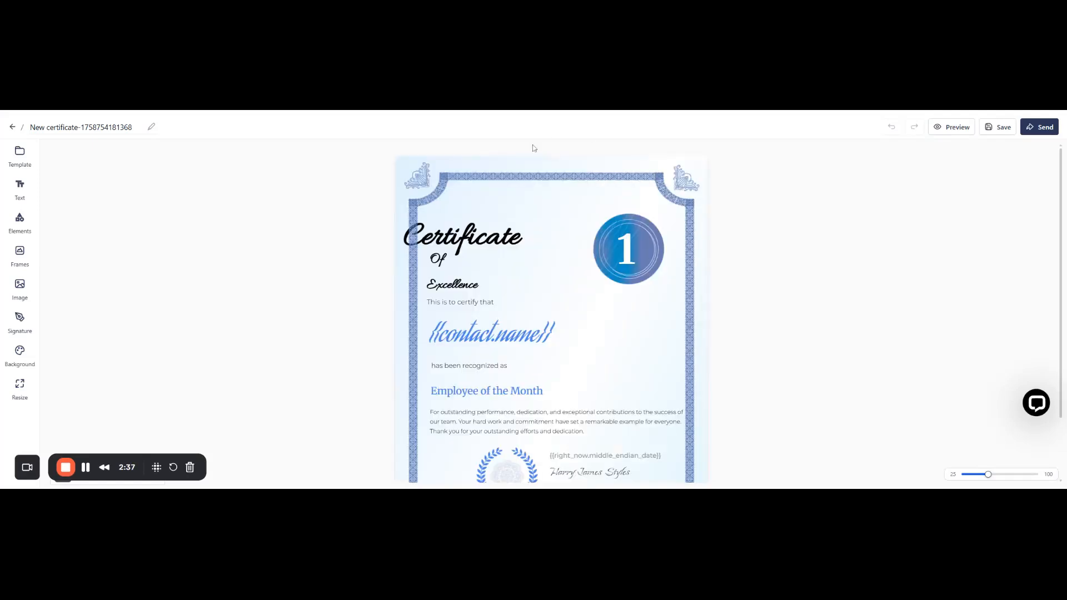
Shift the "Certificate Of Excellence" heading texts and the "This is to certify that" line slightly right, clear of the border.
{"action": "left_click", "coordinate": [457, 240]}
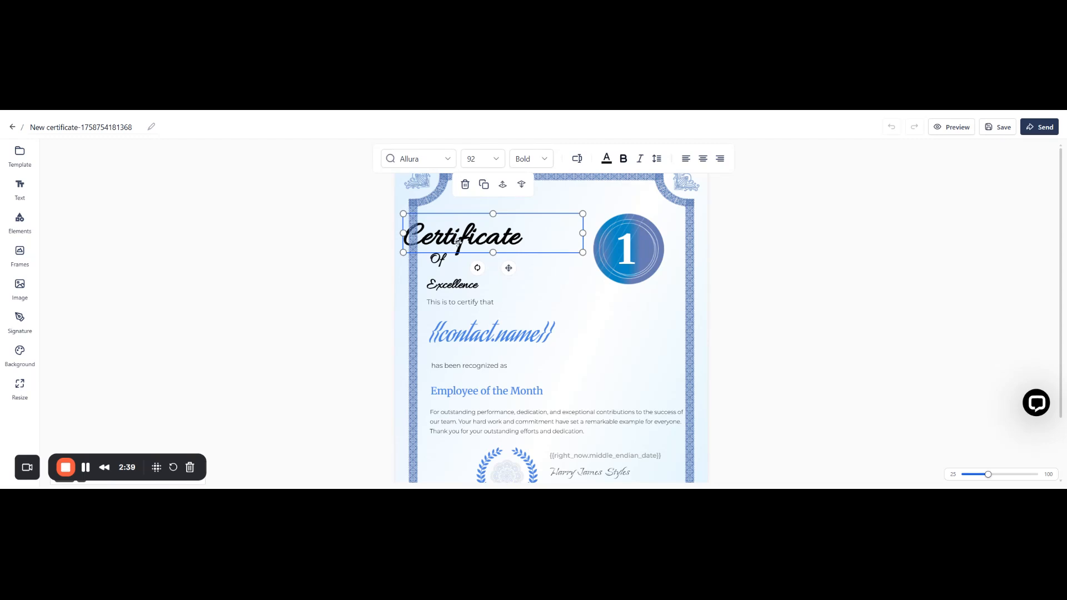
{"action": "left_click_drag", "start_coordinate": [471, 242], "coordinate": [455, 258]}
{"action": "left_click_drag", "start_coordinate": [452, 302], "coordinate": [464, 301]}
Check the contact name placeholder and trim the text near the end of the description paragraph under the award title.
{"action": "left_click", "coordinate": [467, 337]}
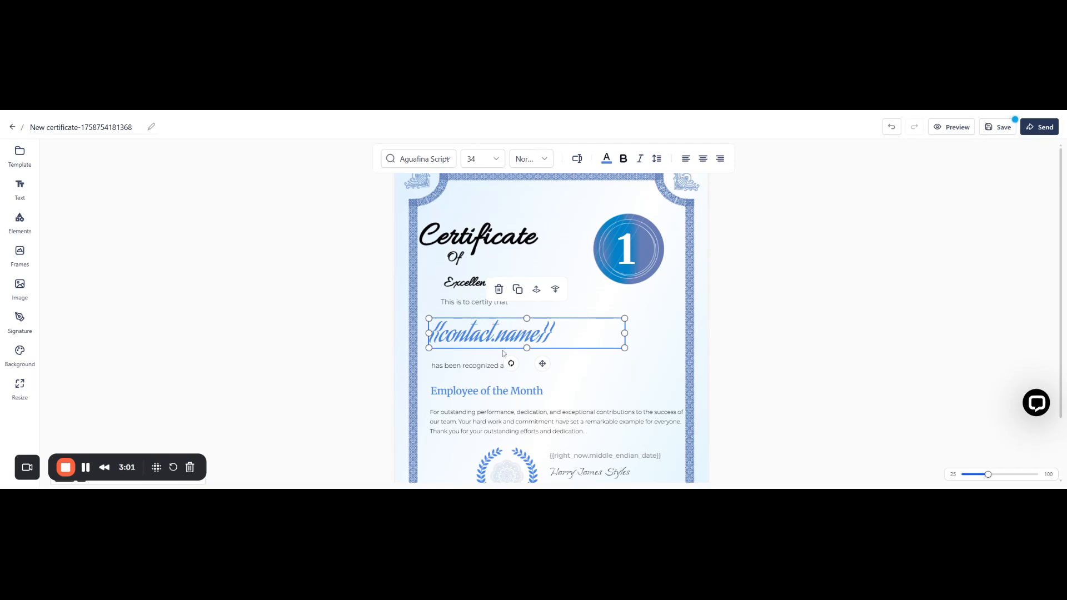
{"action": "scroll", "coordinate": [502, 350], "scroll_direction": "down", "scroll_amount": 3}
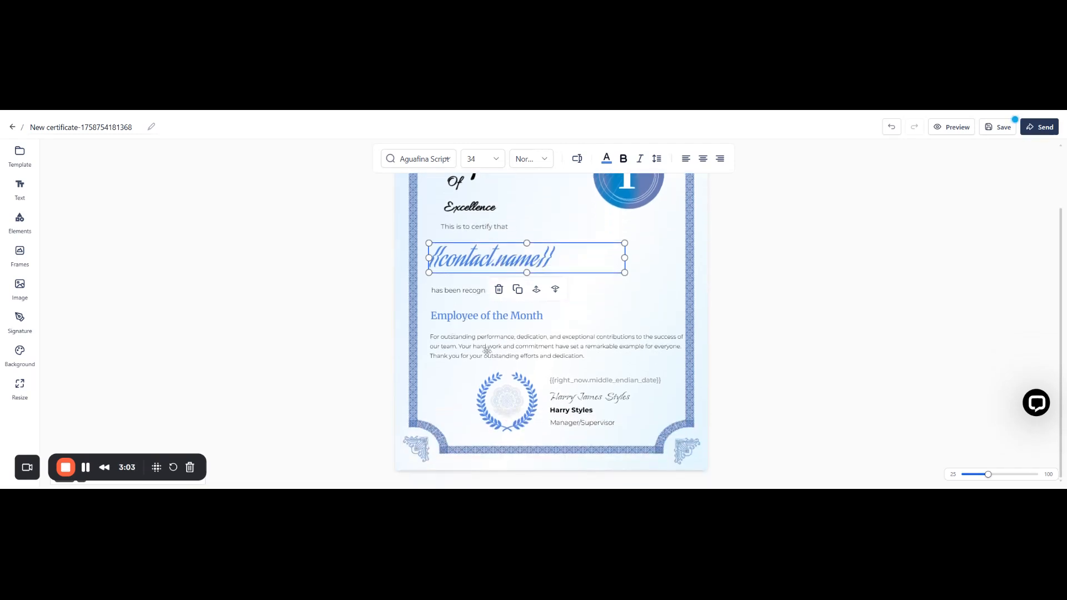
{"action": "left_click", "coordinate": [514, 355]}
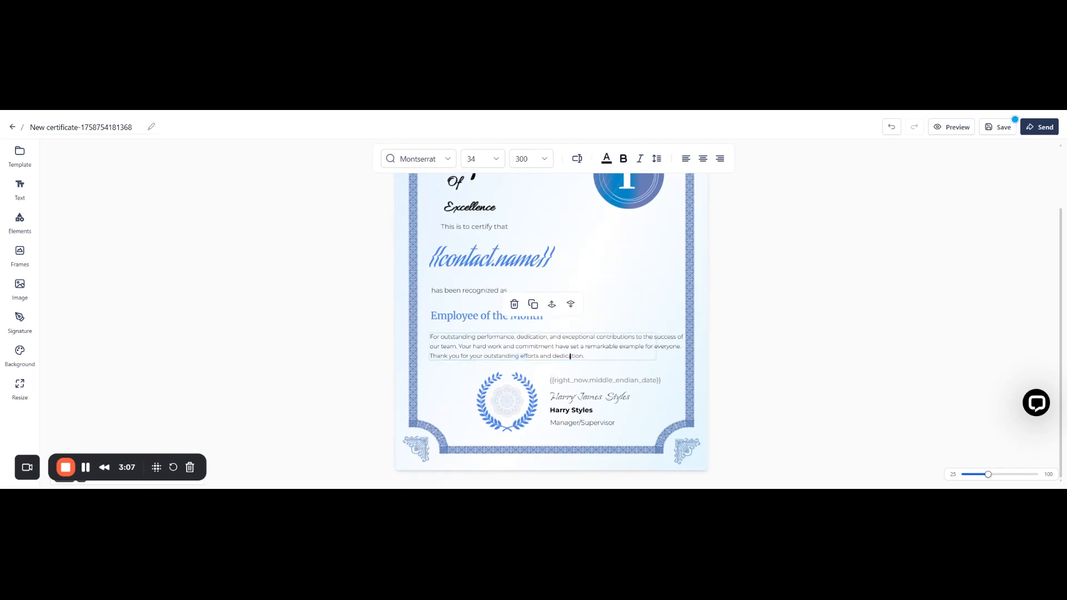
{"action": "key", "text": "BackSpace"}
{"action": "left_click_drag", "start_coordinate": [566, 356], "coordinate": [444, 337]}
{"action": "left_click", "coordinate": [493, 337]}
Replace the word "Employee" in the "Employee of the Month" award title with "Student".
{"action": "left_click", "coordinate": [467, 320]}
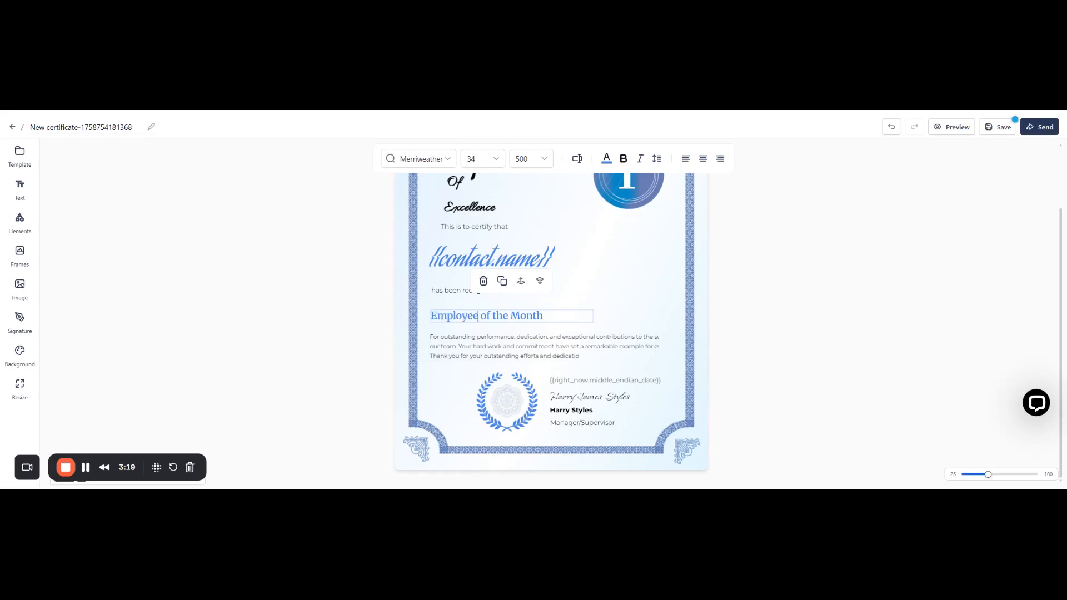
{"action": "key", "text": "BackSpace"}
{"action": "key", "text": "BackSpace"}
{"action": "key", "text": "BackSpace"}
{"action": "key", "text": "BackSpace"}
{"action": "key", "text": "BackSpace"}
{"action": "key", "text": "BackSpace"}
{"action": "key", "text": "BackSpace"}
{"action": "key", "text": "BackSpace"}
{"action": "key", "text": "BackSpace"}
{"action": "key", "text": "BackSpace"}
{"action": "type", "text": "Student"}
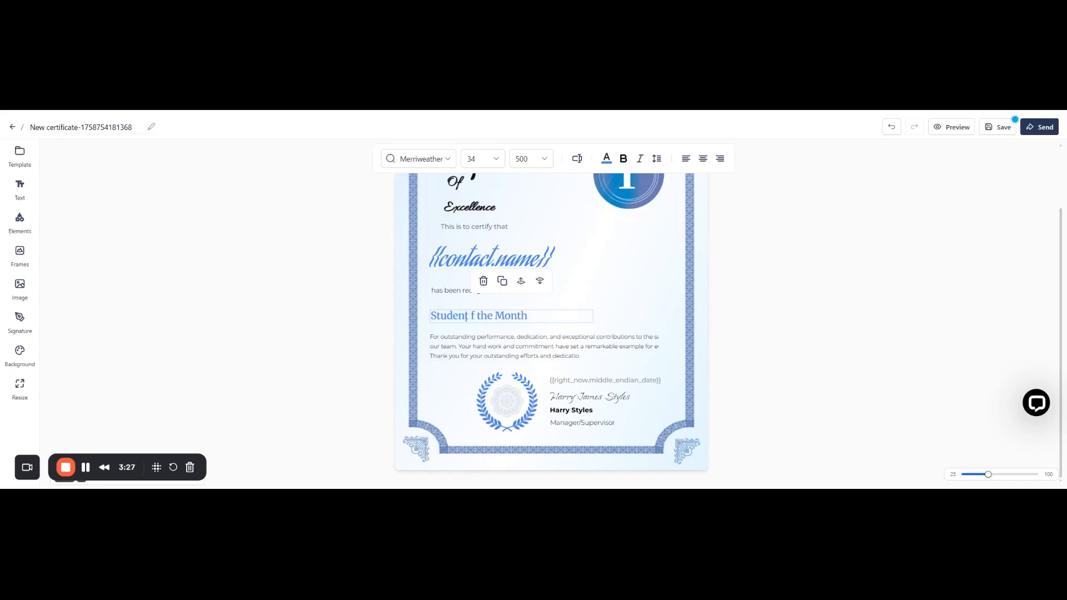
Correct the rest of the award title so that it reads "Student of the Month".
{"action": "type", "text": "o"}
{"action": "key", "text": "ctrl+z"}
{"action": "type", "text": "of"}
{"action": "key", "text": "BackSpace"}
{"action": "key", "text": "BackSpace"}
{"action": "key", "text": "BackSpace"}
{"action": "key", "text": "BackSpace"}
{"action": "type", "text": "of"}
{"action": "key", "text": "BackSpace"}
{"action": "key", "text": "BackSpace"}
{"action": "key", "text": "Delete"}
{"action": "double_click", "coordinate": [496, 317]}
{"action": "type", "text": "M"}
{"action": "key", "text": "BackSpace"}
{"action": "key", "text": "BackSpace"}
{"action": "type", "text": "of the Month"}
{"action": "left_click", "coordinate": [471, 316]}
{"action": "key", "text": "BackSpace"}
{"action": "type", "text": "o"}
{"action": "left_click", "coordinate": [628, 291]}
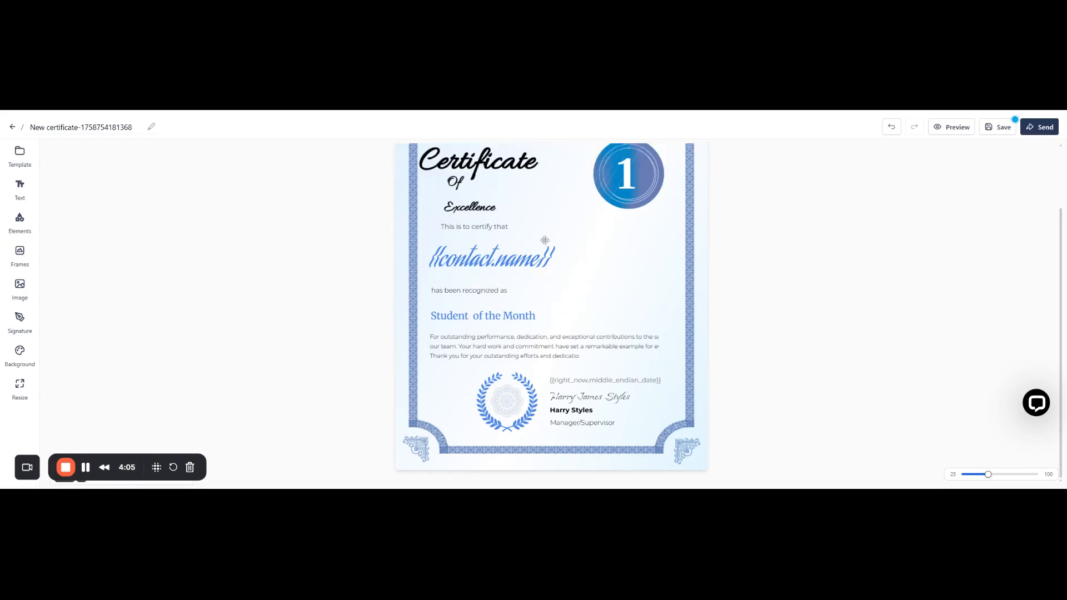
Examine the certificate's graphics by selecting the number 1, its round badge, the seal and the laurel wreath in turn.
{"action": "left_click", "coordinate": [636, 183]}
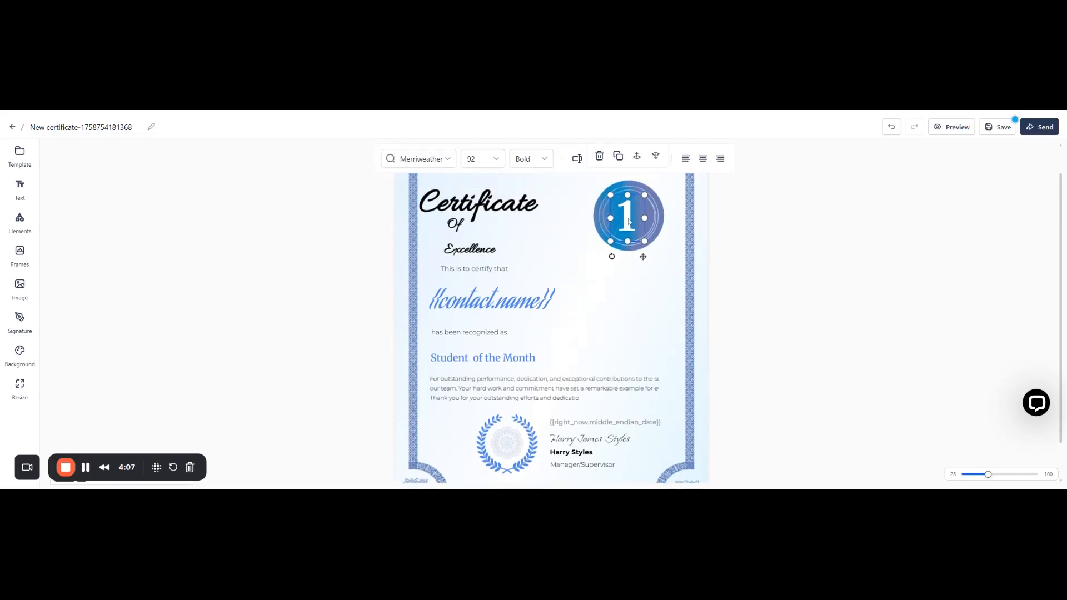
{"action": "scroll", "coordinate": [628, 221], "scroll_direction": "up", "scroll_amount": 1}
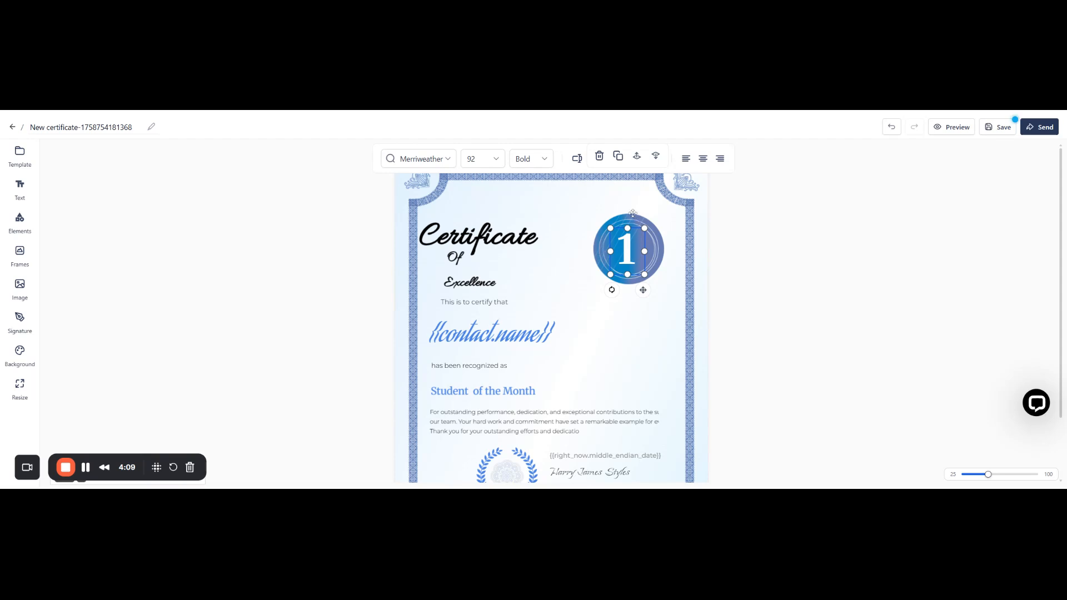
{"action": "left_click", "coordinate": [605, 251]}
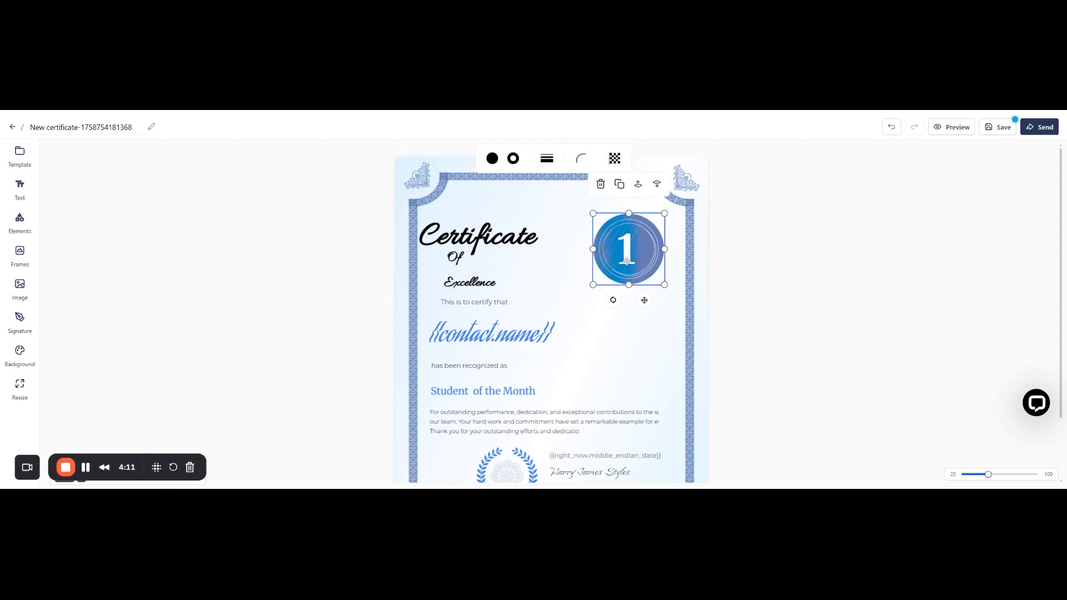
{"action": "scroll", "coordinate": [563, 422], "scroll_direction": "down", "scroll_amount": 2}
{"action": "left_click", "coordinate": [523, 416]}
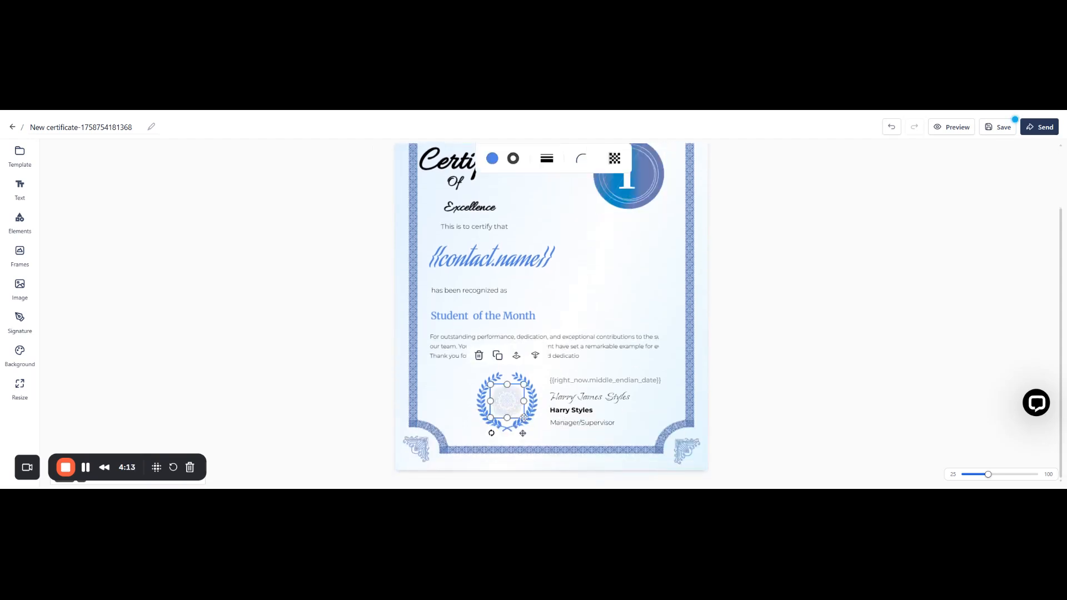
{"action": "left_click", "coordinate": [484, 408]}
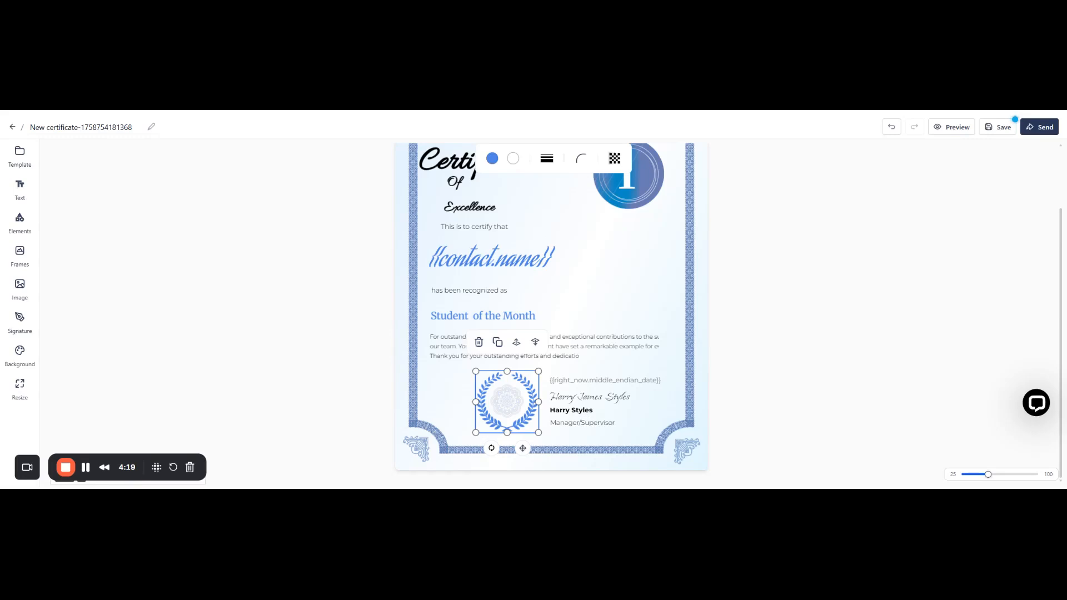
Examine the date placeholder, signature, signer's name and "Manager/Supervisor" texts by selecting each one.
{"action": "left_click", "coordinate": [577, 381]}
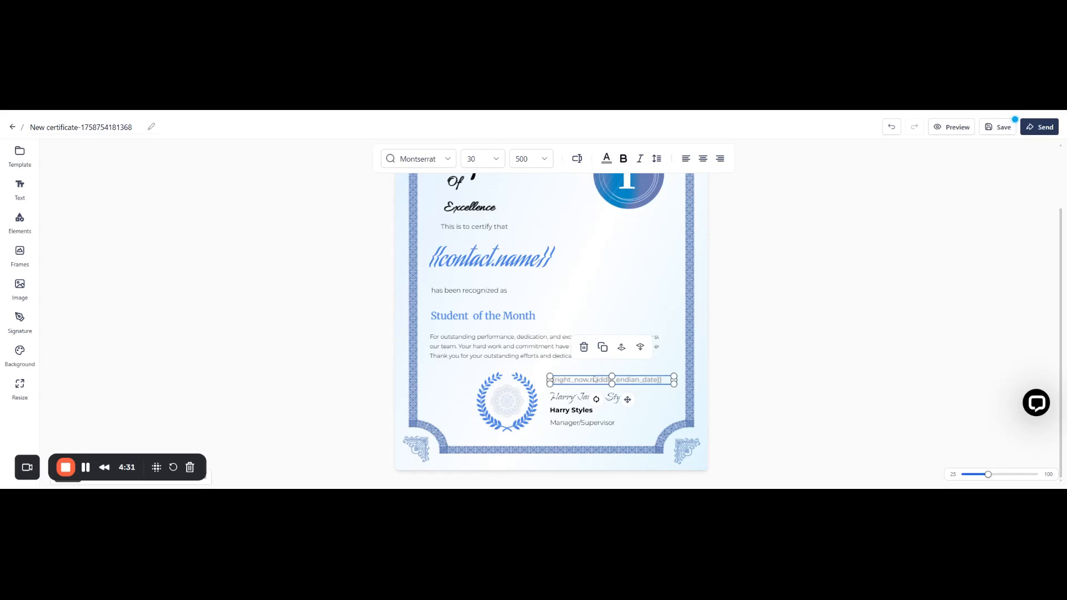
{"action": "left_click", "coordinate": [570, 411]}
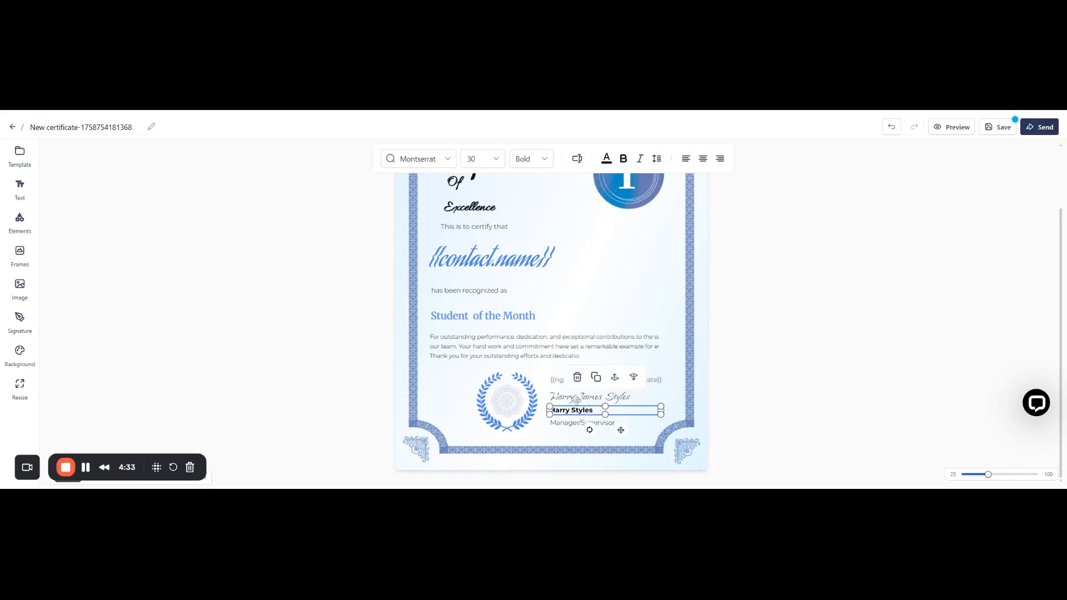
{"action": "left_click", "coordinate": [576, 399]}
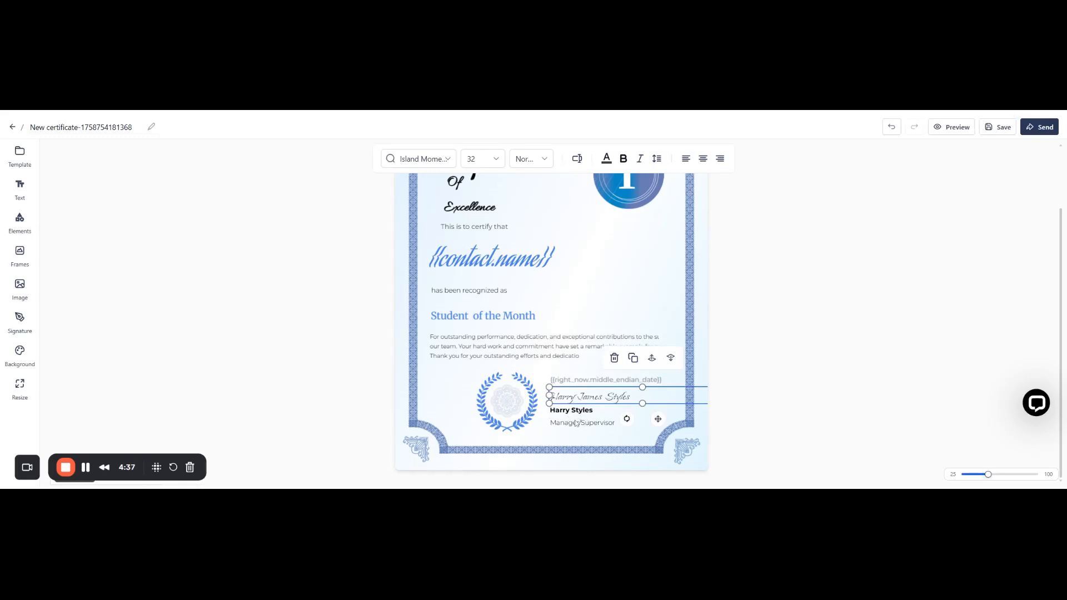
{"action": "double_click", "coordinate": [570, 396]}
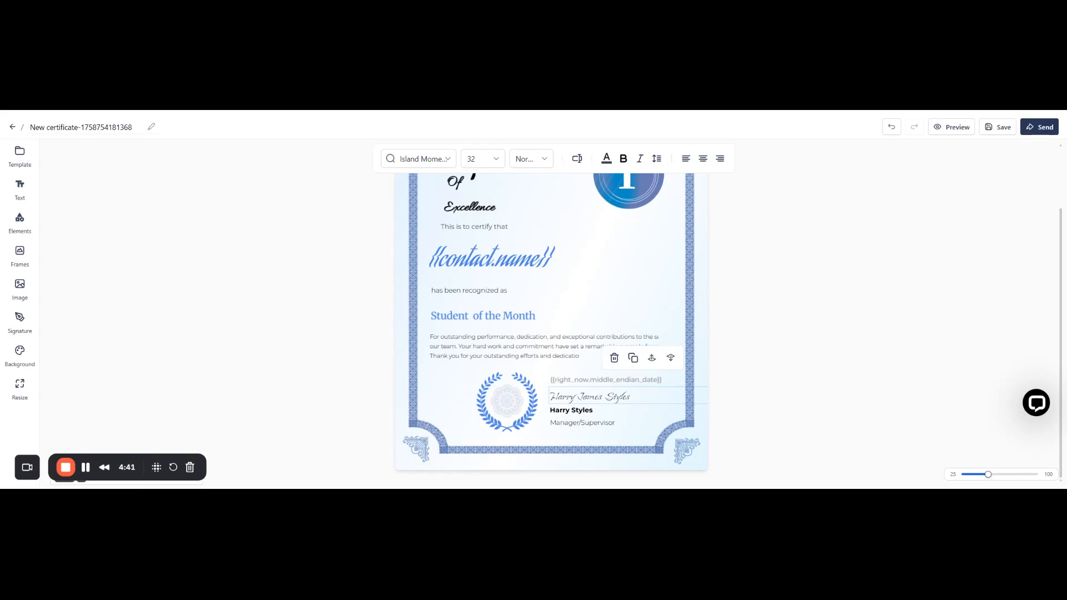
{"action": "left_click", "coordinate": [563, 412]}
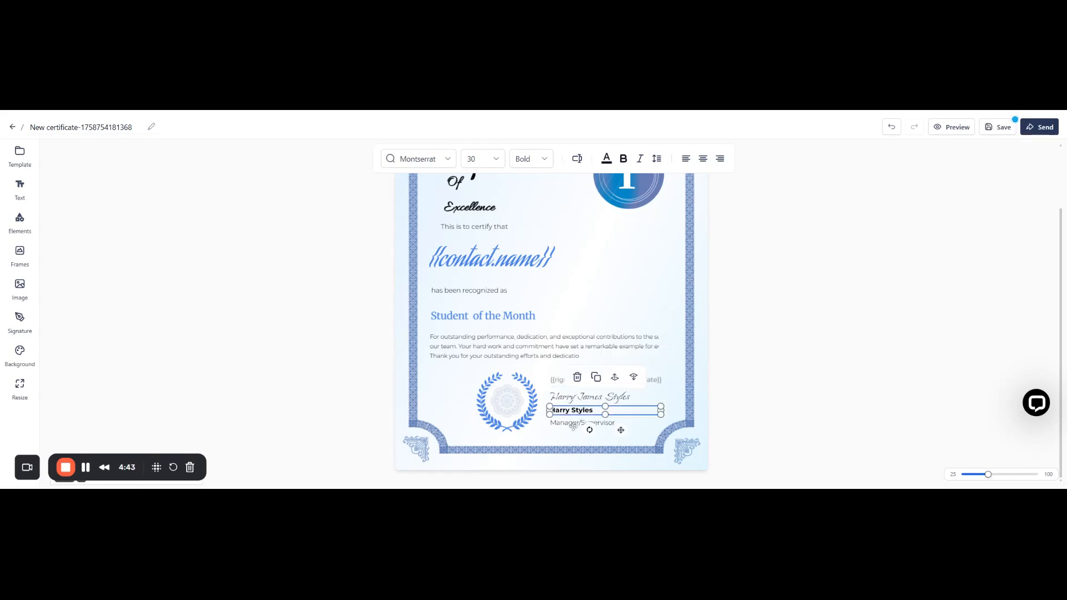
{"action": "left_click", "coordinate": [573, 425]}
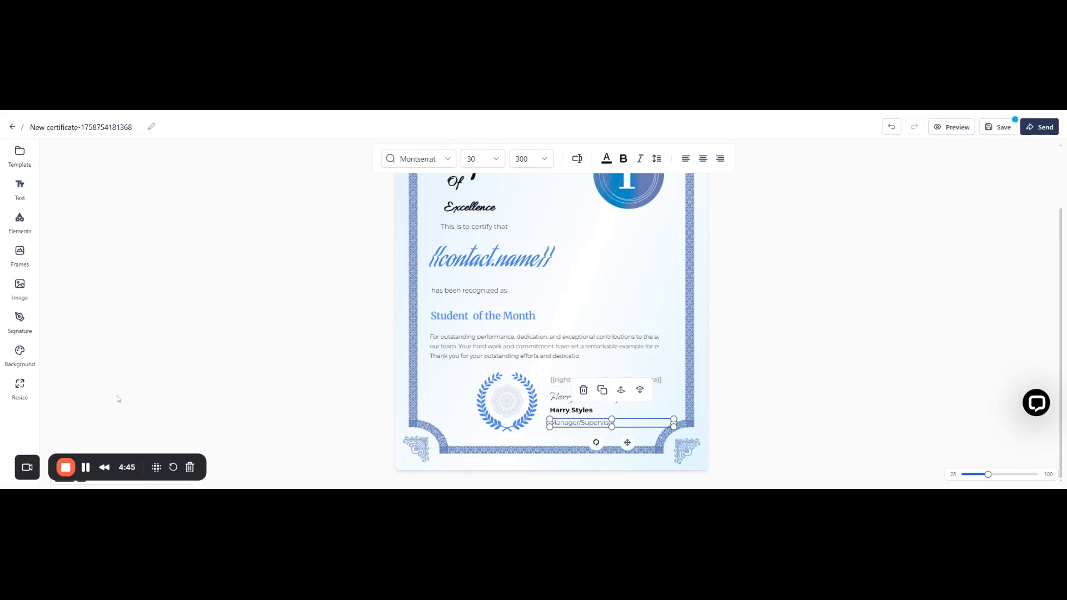
Deselect the text and examine the text styles, elements, frames, image sources and signature designs available for the certificate.
{"action": "left_click", "coordinate": [359, 240]}
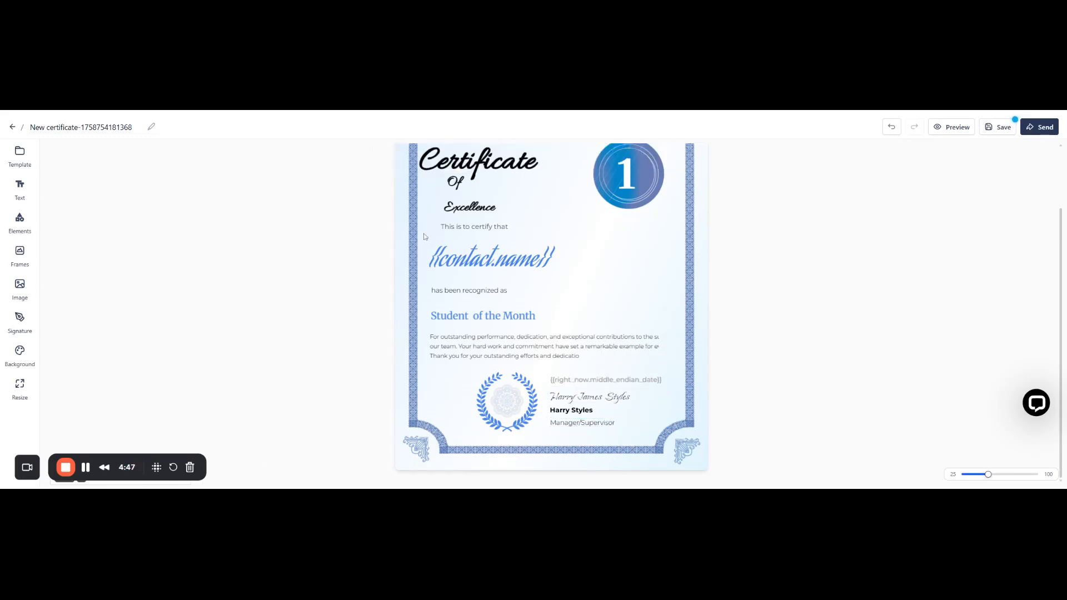
{"action": "left_click", "coordinate": [20, 197]}
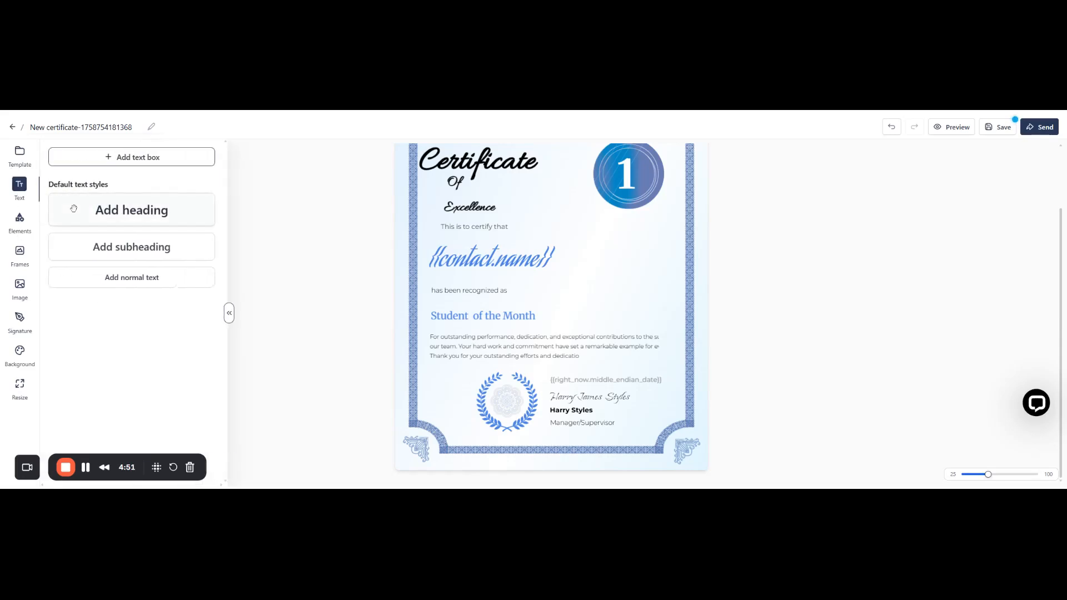
{"action": "left_click", "coordinate": [20, 221]}
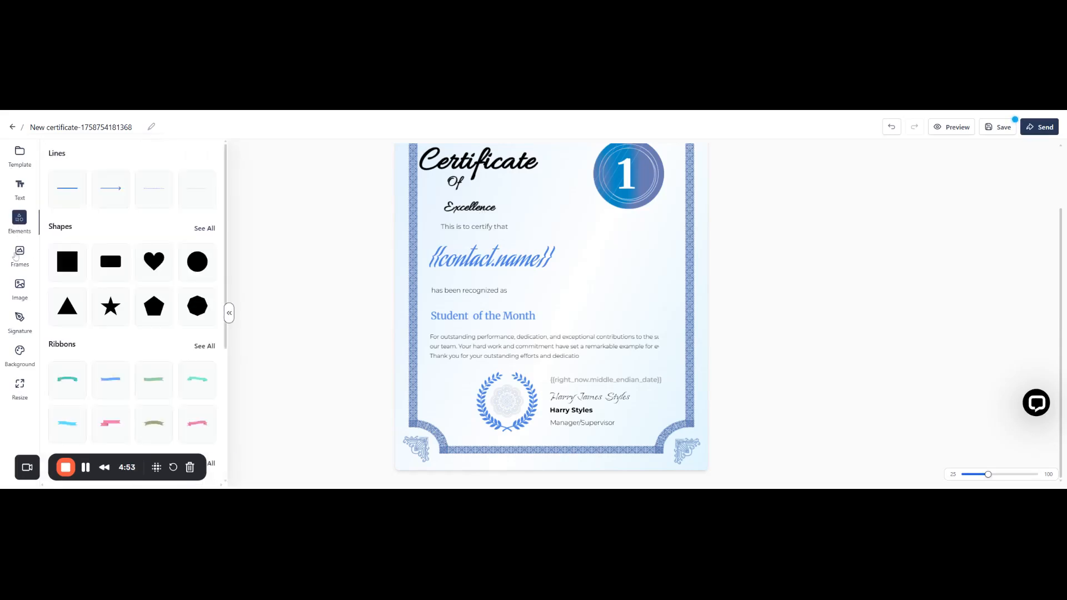
{"action": "left_click", "coordinate": [17, 259]}
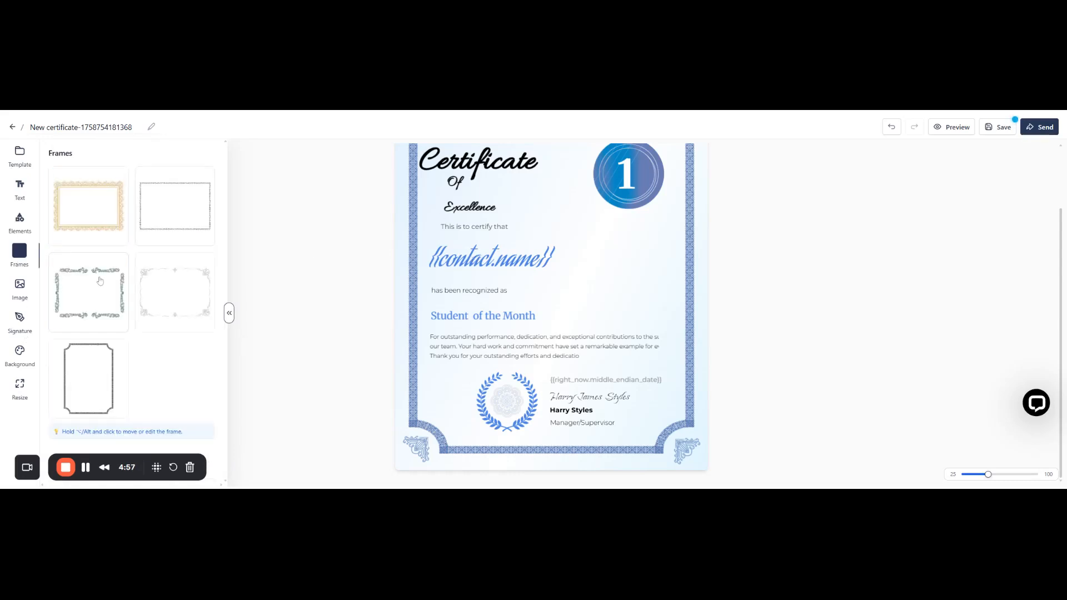
{"action": "left_click", "coordinate": [20, 290]}
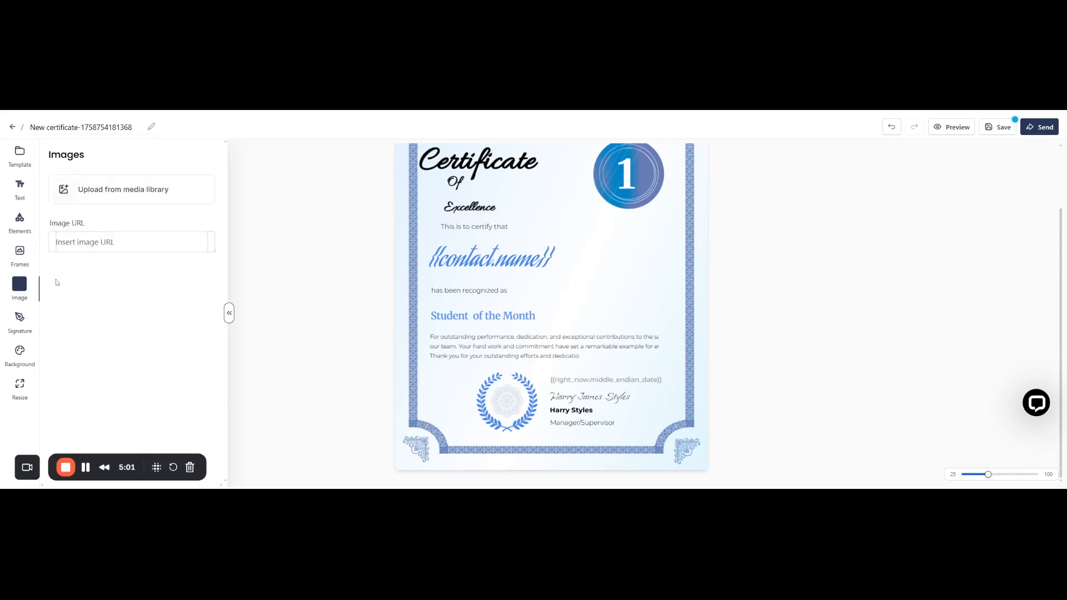
{"action": "left_click", "coordinate": [25, 327]}
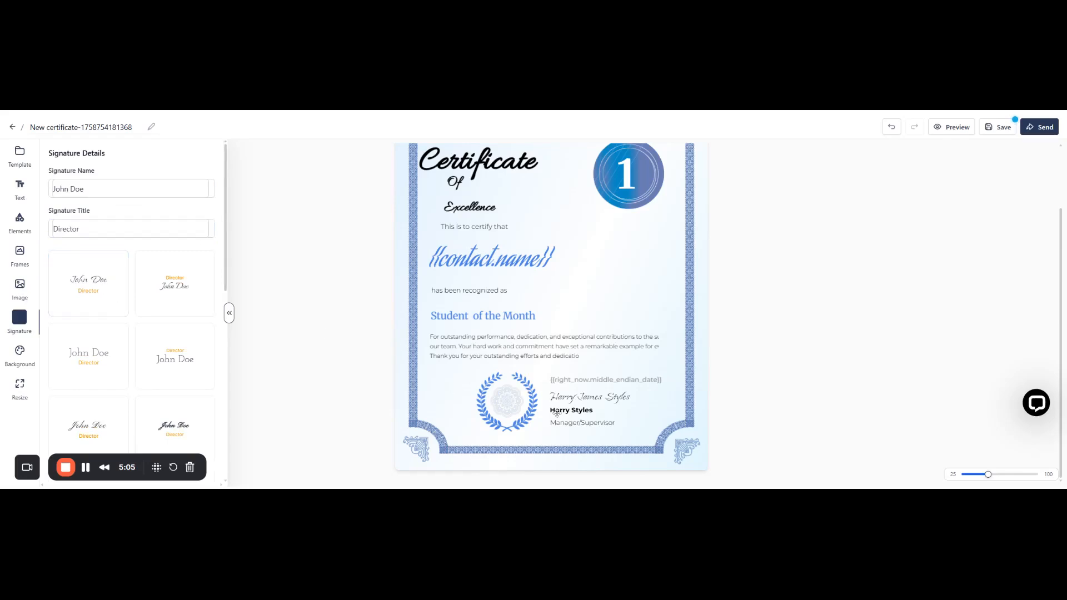
{"action": "scroll", "coordinate": [153, 383], "scroll_direction": "down", "scroll_amount": 3}
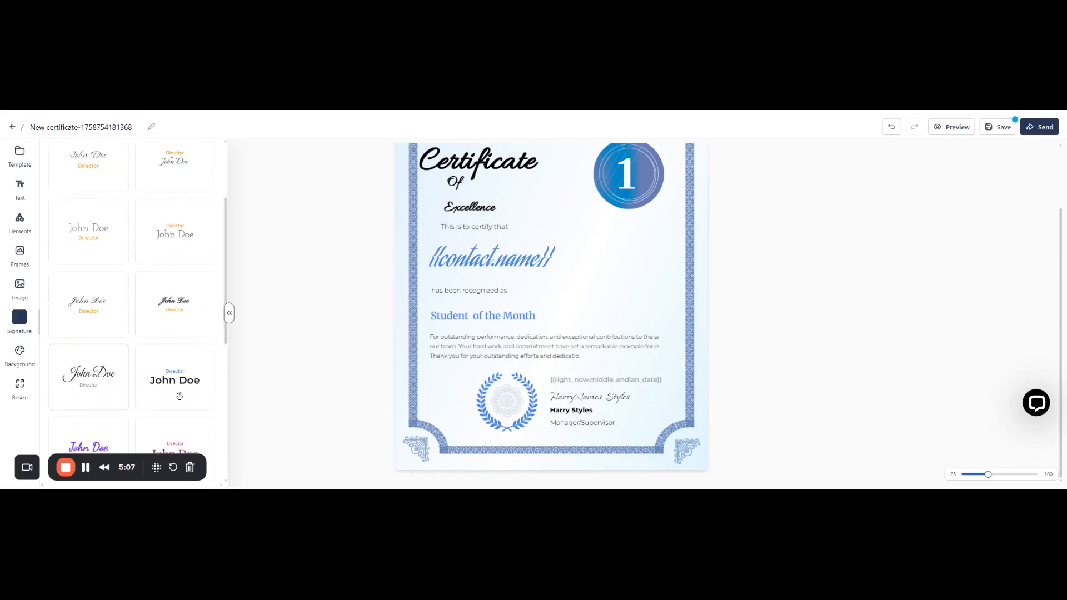
Examine the certificate's background colours and gradients, as well as its page layout and paper size options.
{"action": "left_click", "coordinate": [22, 351]}
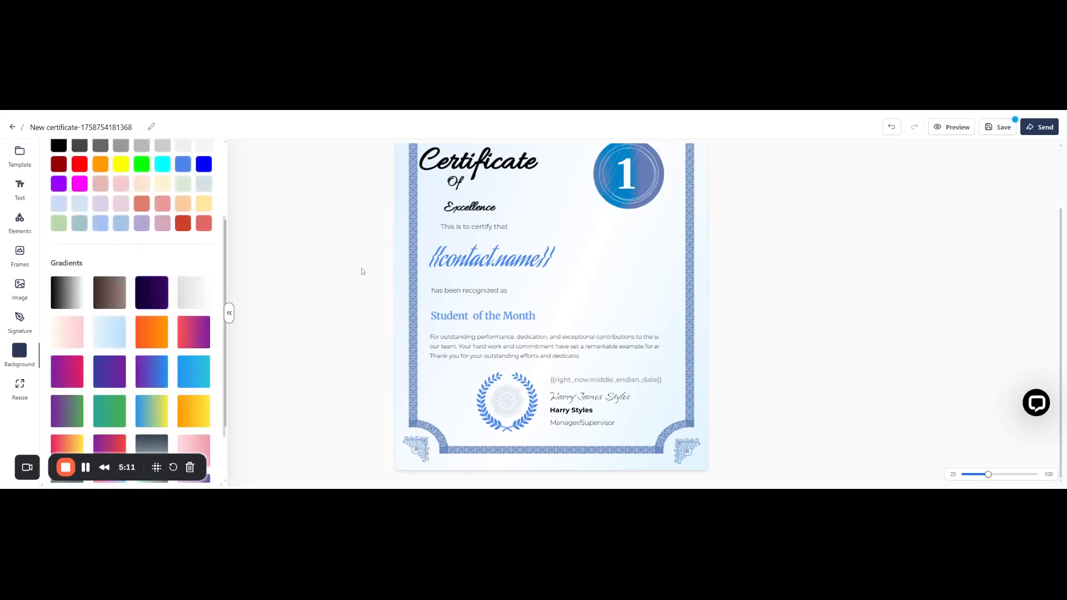
{"action": "scroll", "coordinate": [82, 307], "scroll_direction": "up", "scroll_amount": 3}
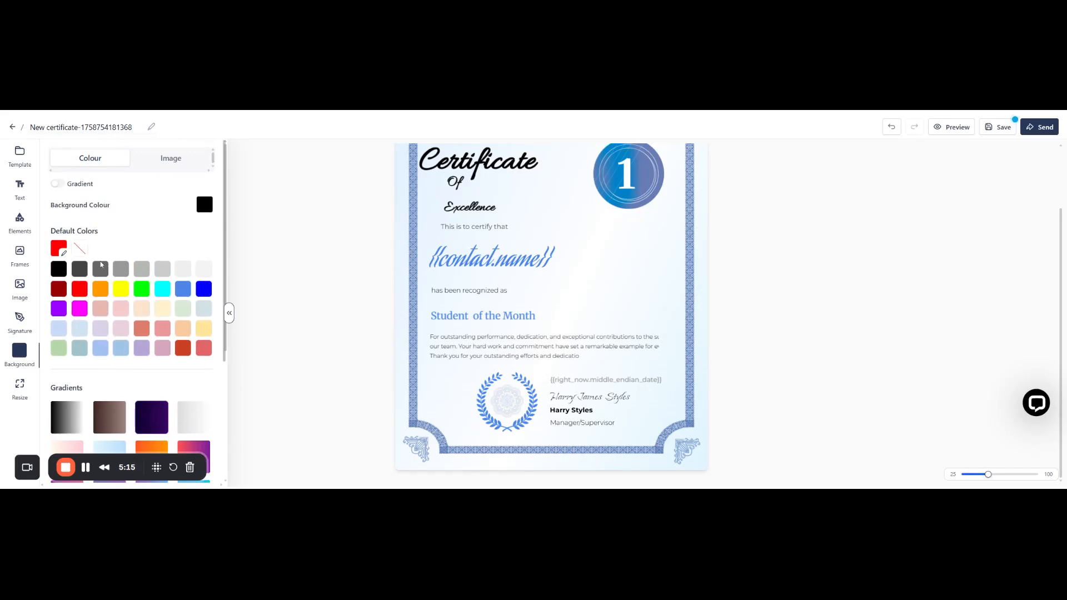
{"action": "scroll", "coordinate": [116, 356], "scroll_direction": "down", "scroll_amount": 5}
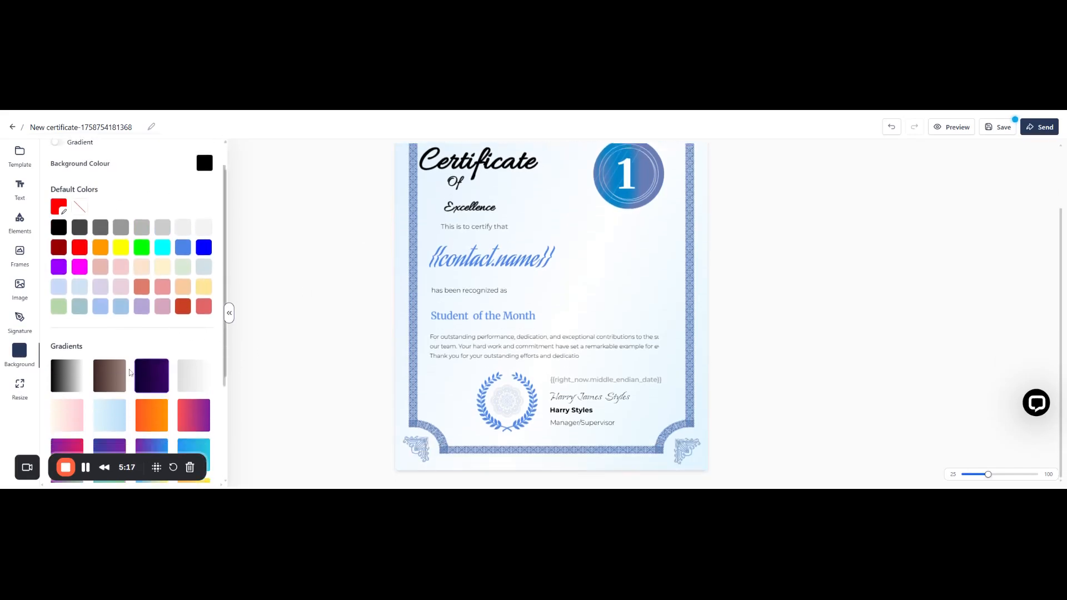
{"action": "left_click", "coordinate": [18, 391]}
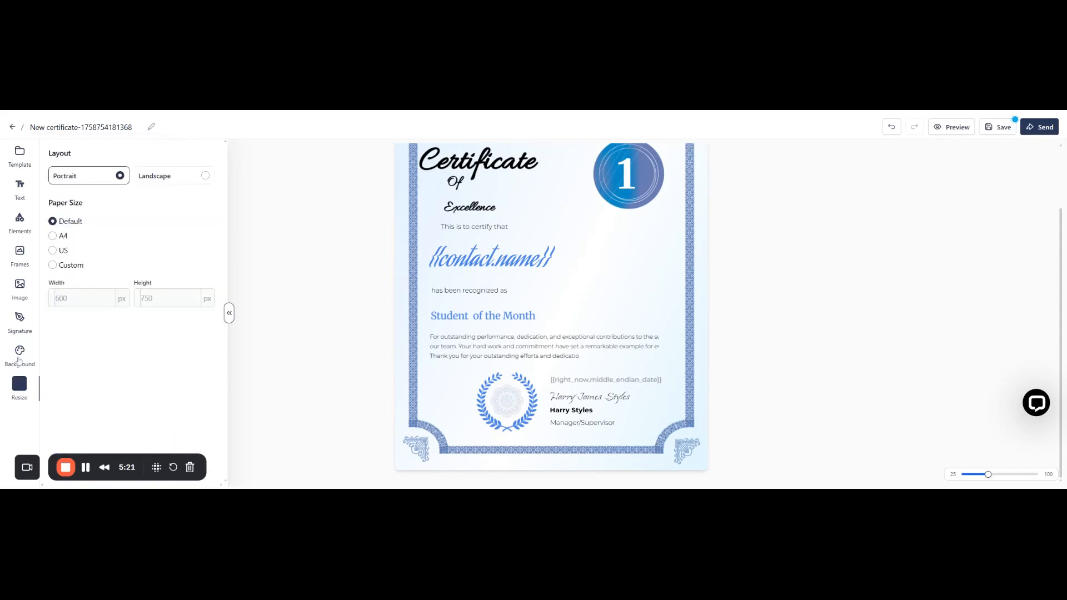
{"action": "left_click", "coordinate": [19, 364]}
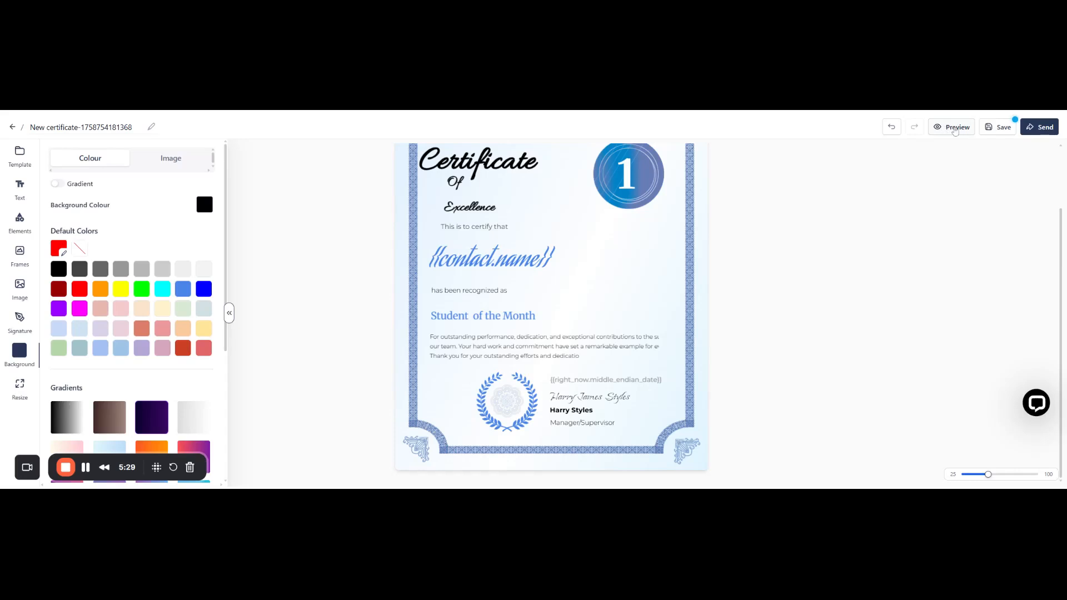
Open a preview of the edited "Student of the Month" certificate.
{"action": "left_click", "coordinate": [956, 129]}
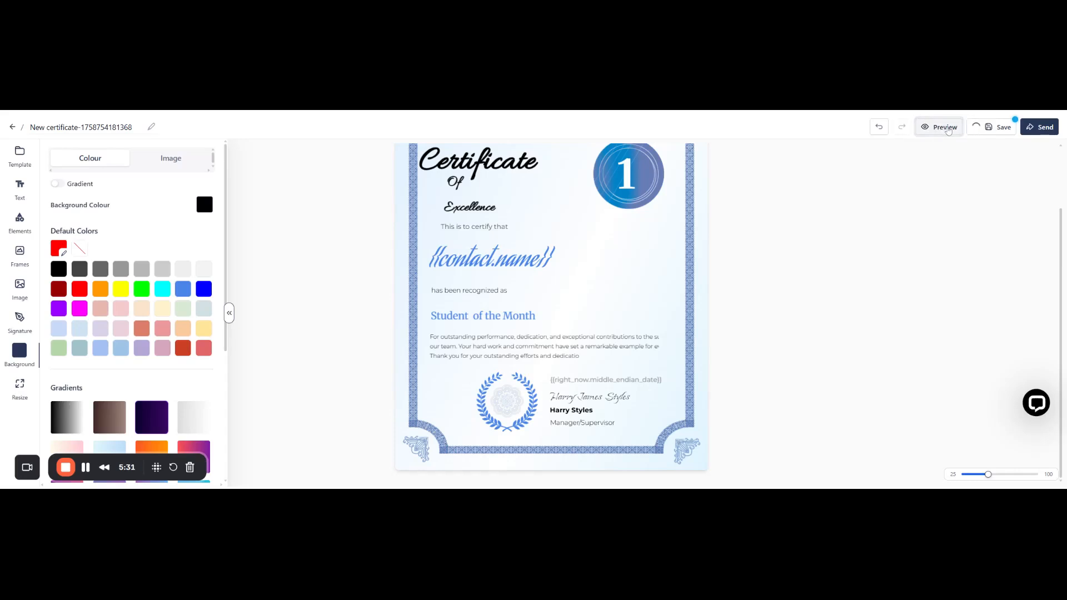